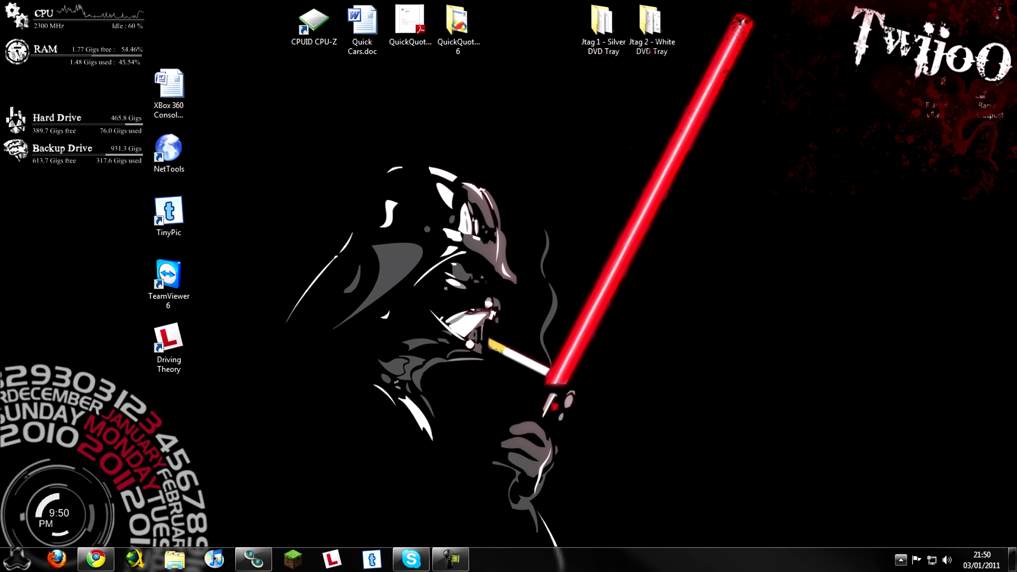
- Launch the Dropbox website in the browser from the Dropbox tray icon's menu
click(902, 560)
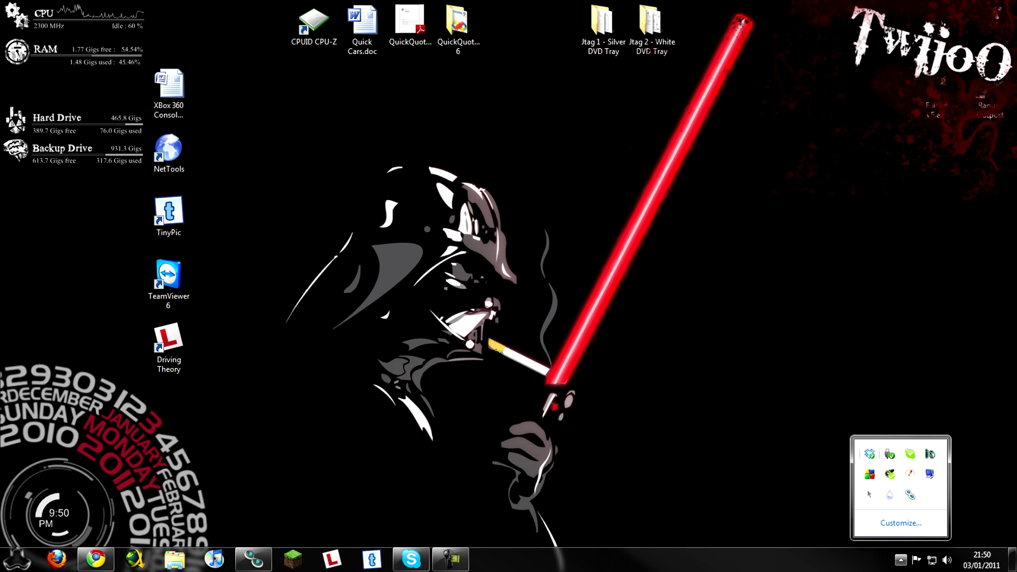
right_click(870, 454)
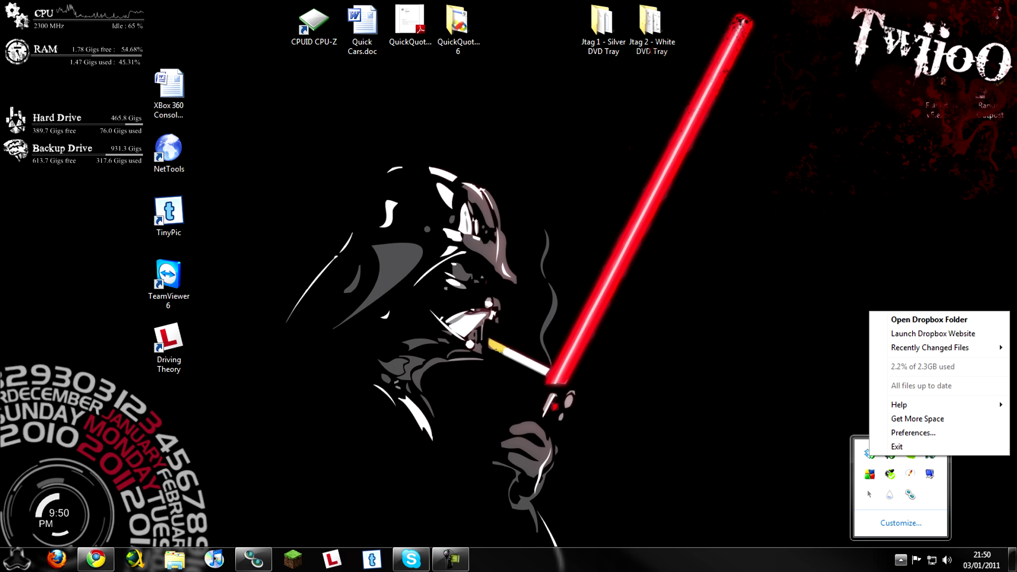
click(934, 334)
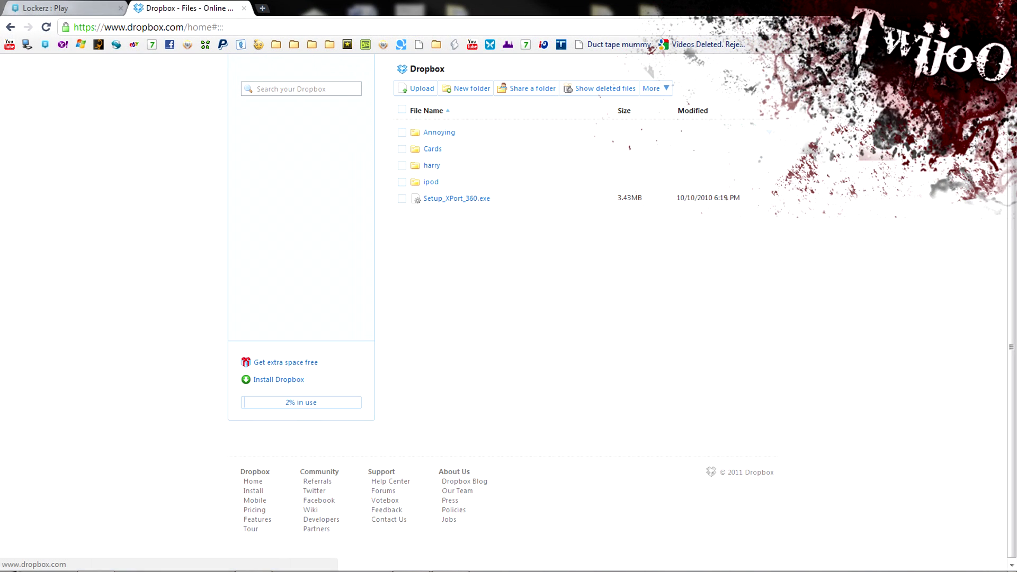
- Submit the Lockerz captcha answer, then open the Annoying folder on the Dropbox site
key(ctrl+shift+Tab)
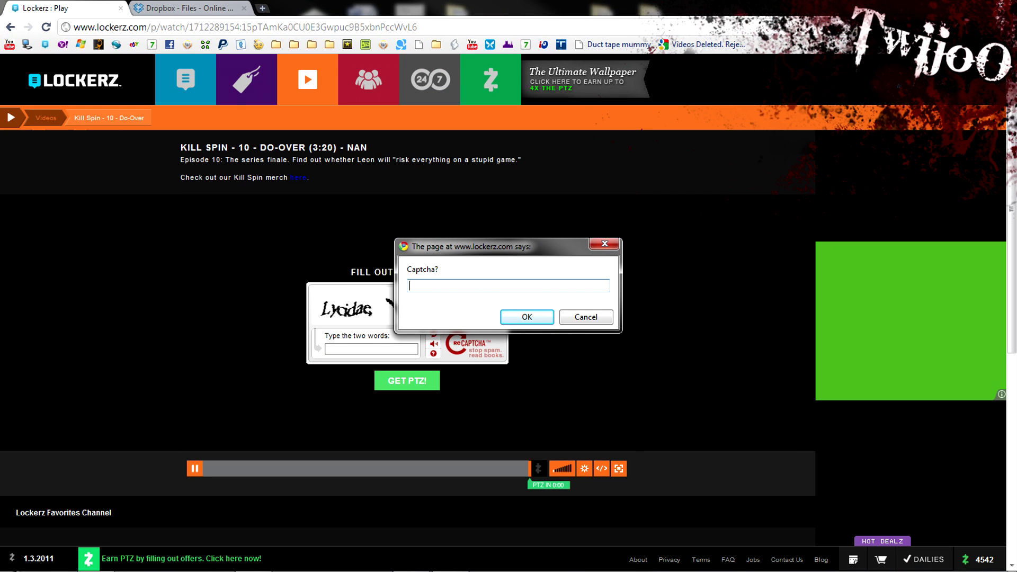
drag(477, 247, 576, 183)
text(lycidae bariese)
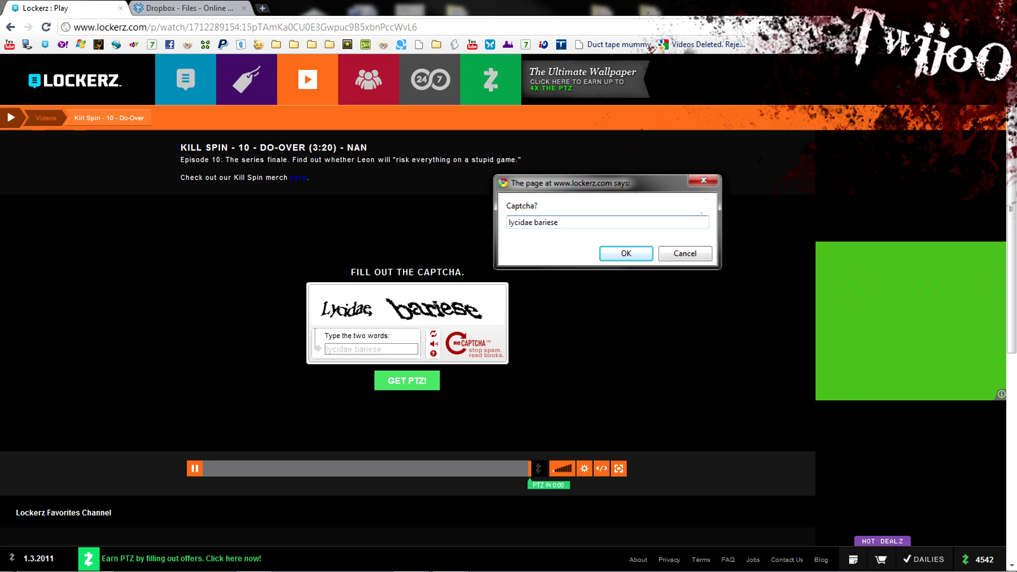
key(Return)
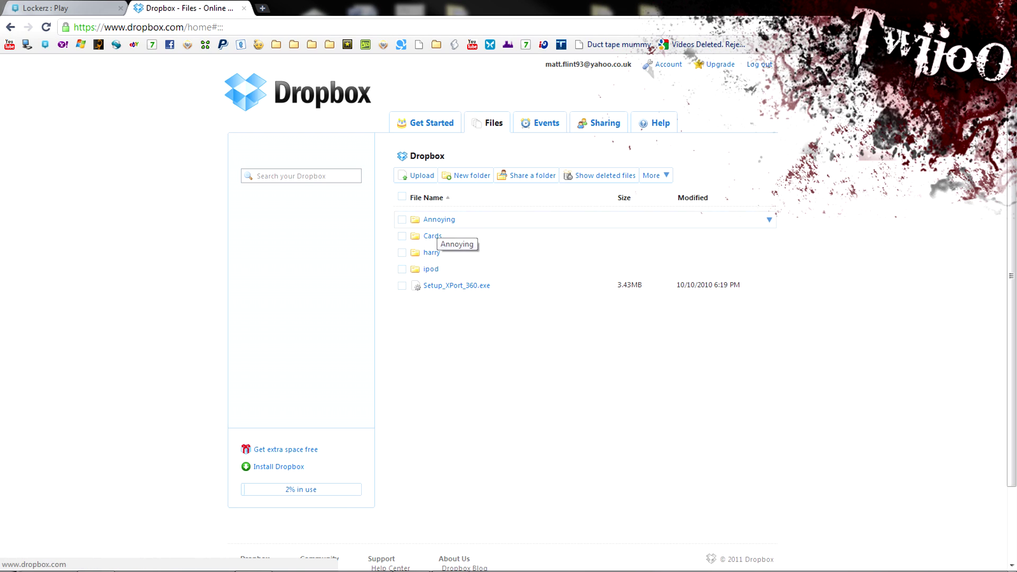
click(439, 220)
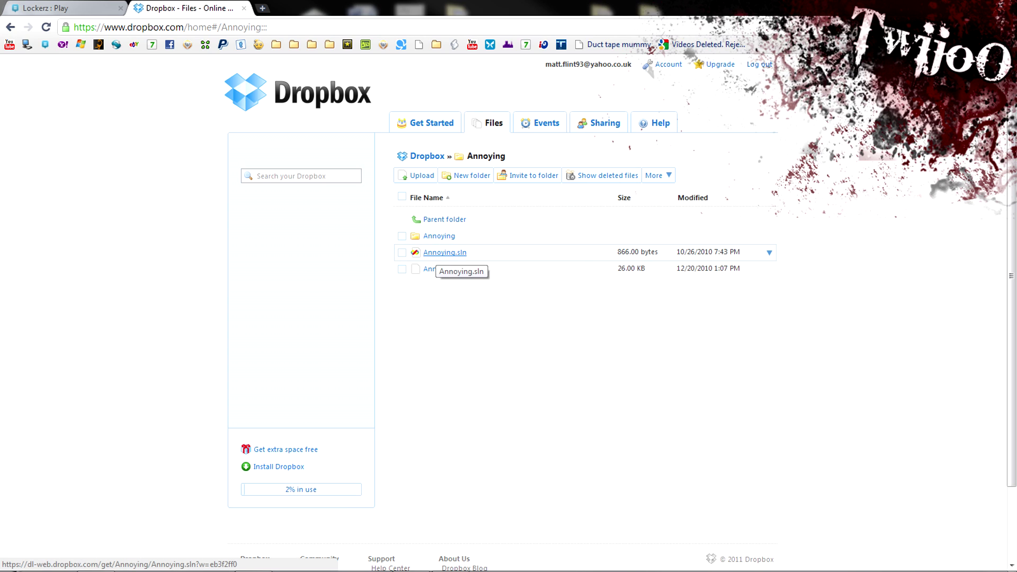
- Select and deselect Annoying.sln, then restore the browser to a smaller window
click(401, 252)
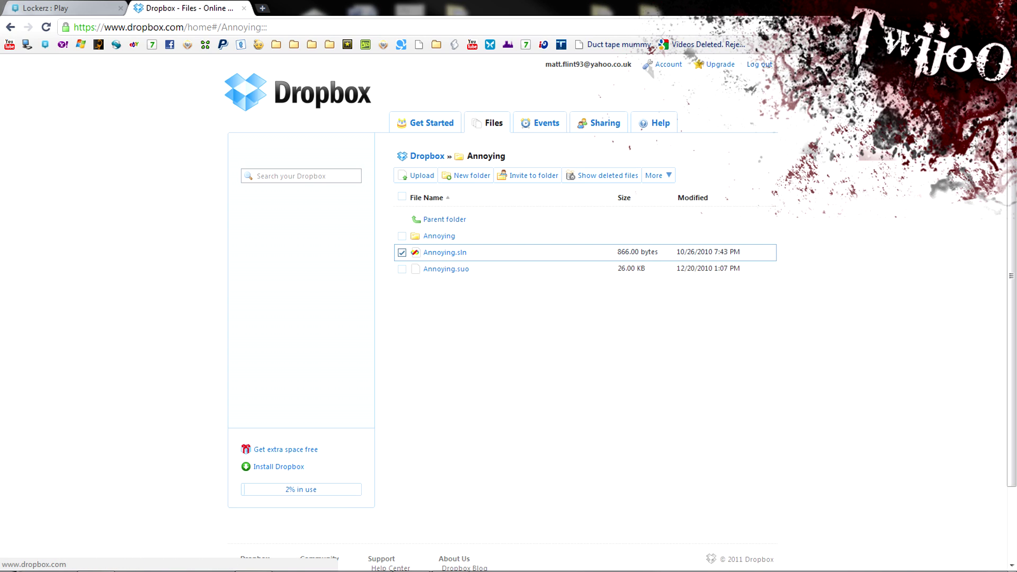
right_click(741, 157)
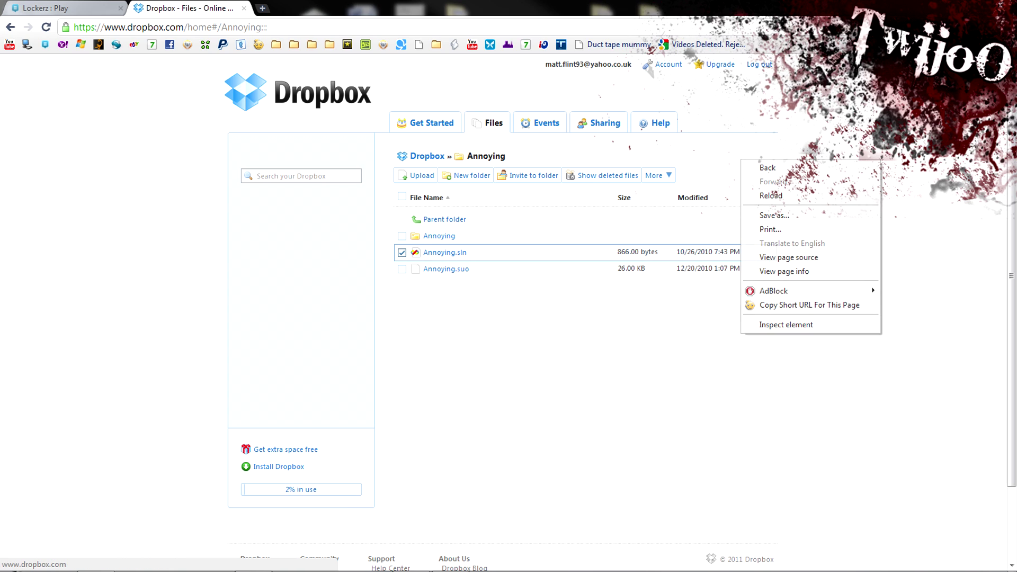
key(Escape)
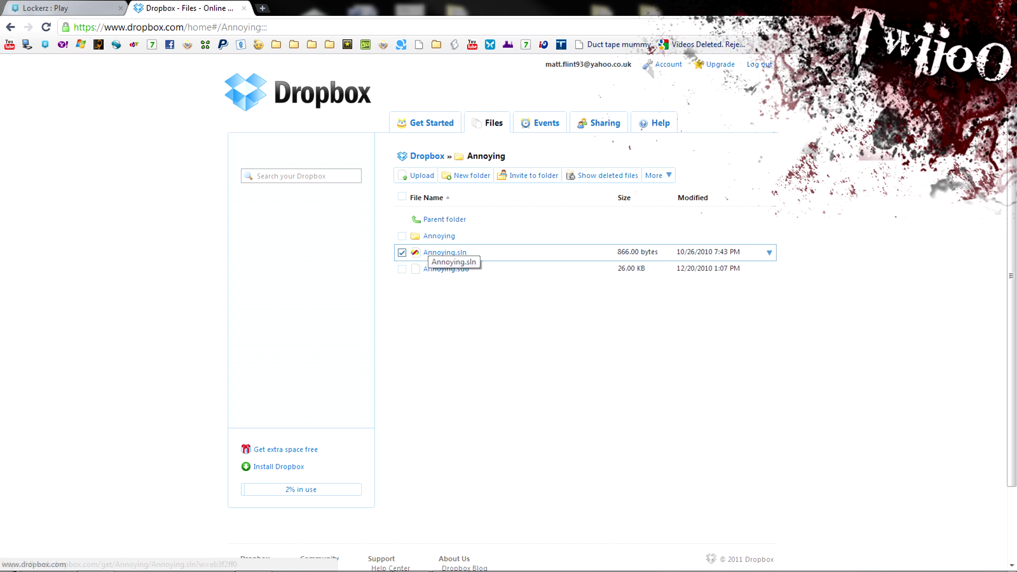
click(401, 252)
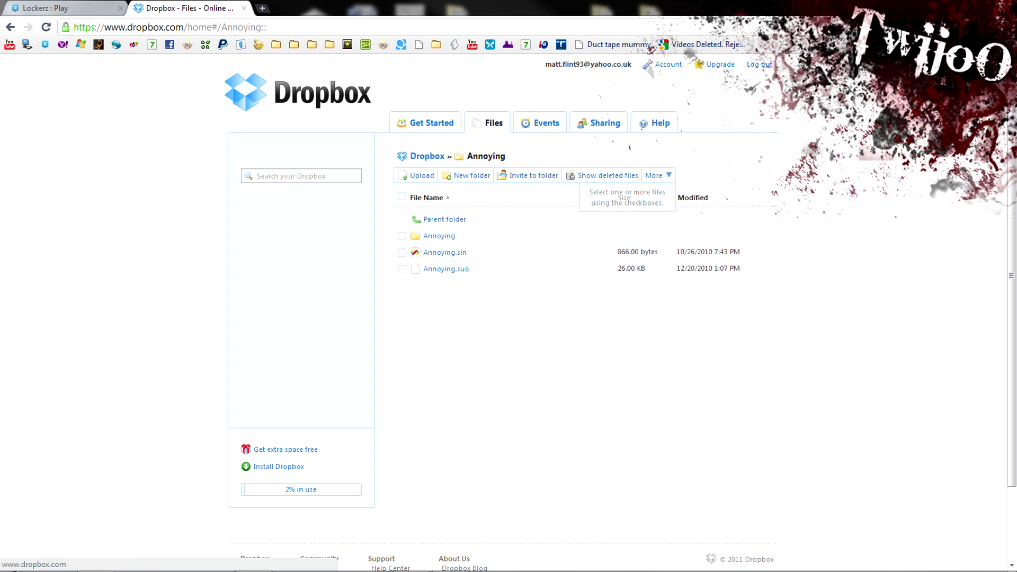
key(super+Down)
- Browse from the TwijoO user folder through My Documents into My Dropbox
key(super)
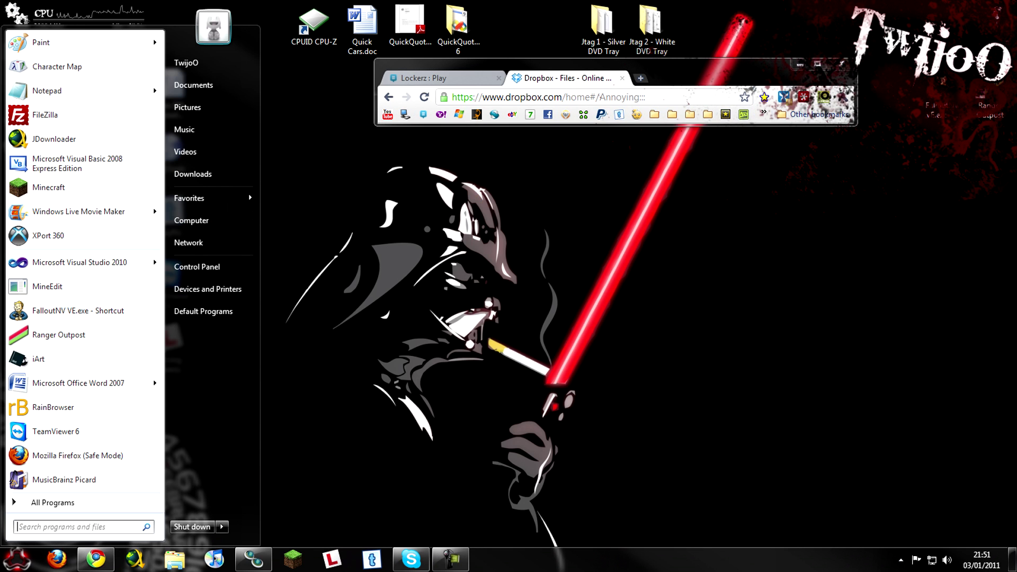
click(186, 63)
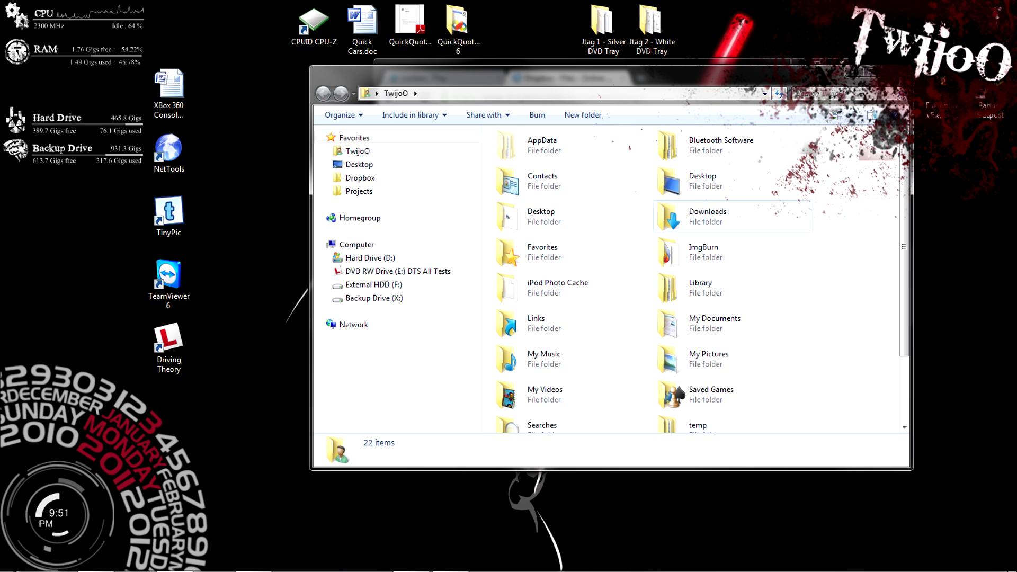
drag(911, 278, 944, 278)
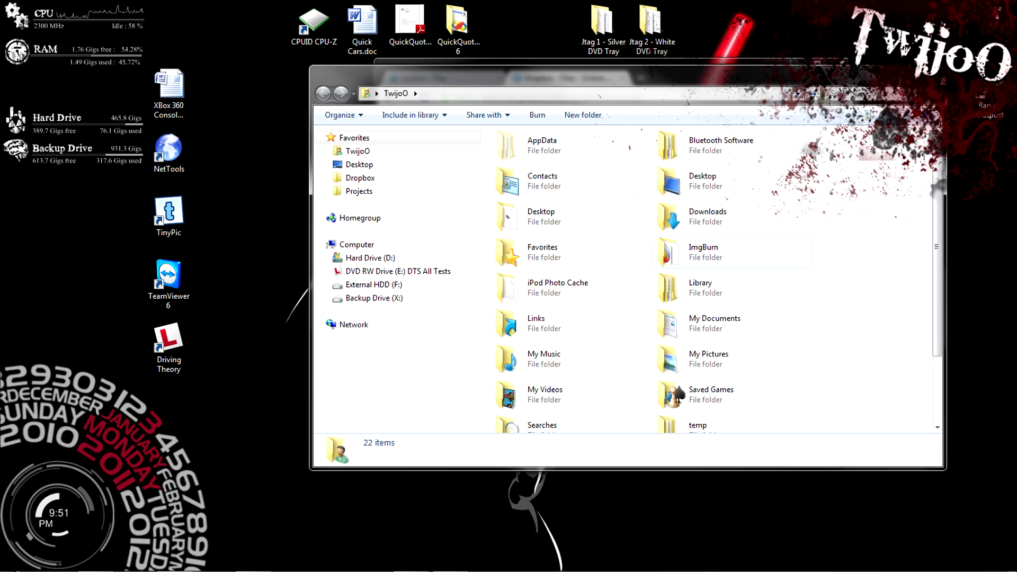
double_click(715, 323)
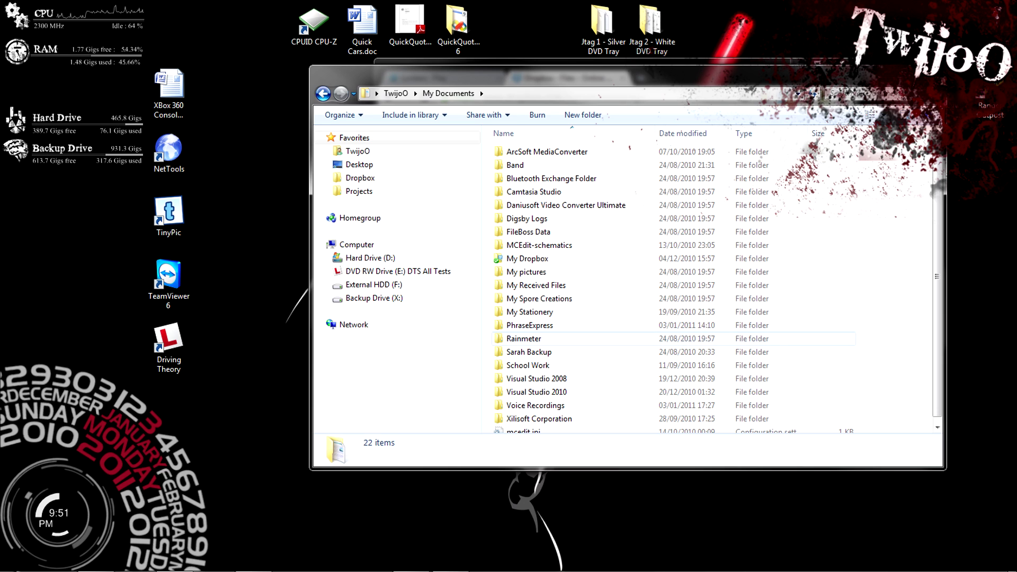
click(527, 259)
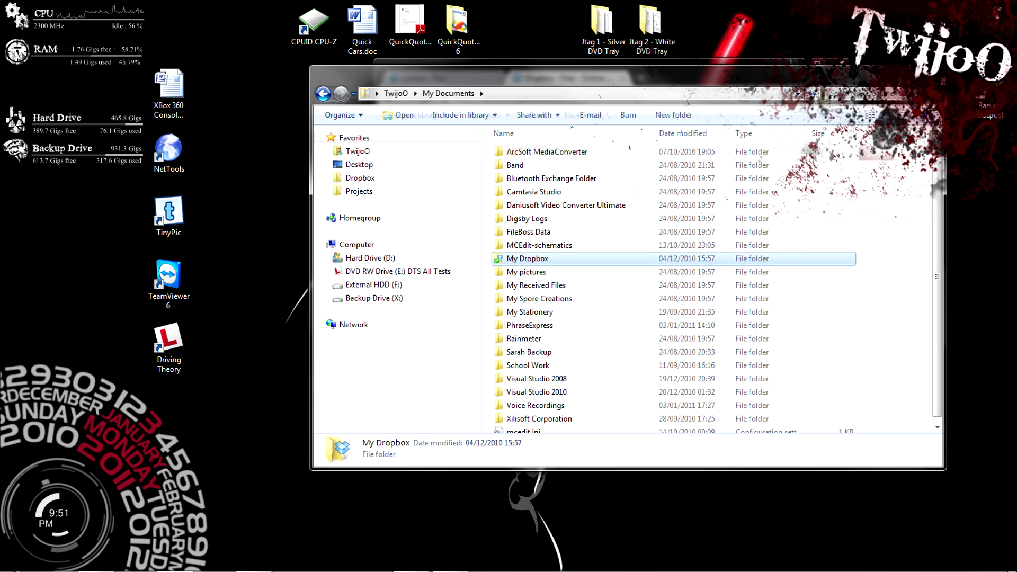
double_click(527, 259)
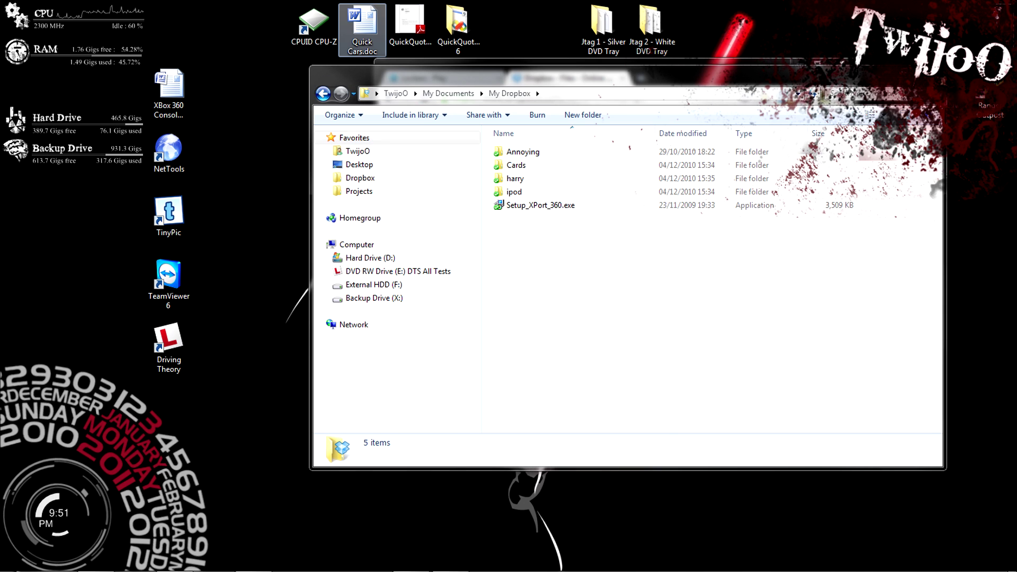
mouse_move(362, 30)
mouse_down()
mouse_move(542, 299)
mouse_move(362, 31)
mouse_up()
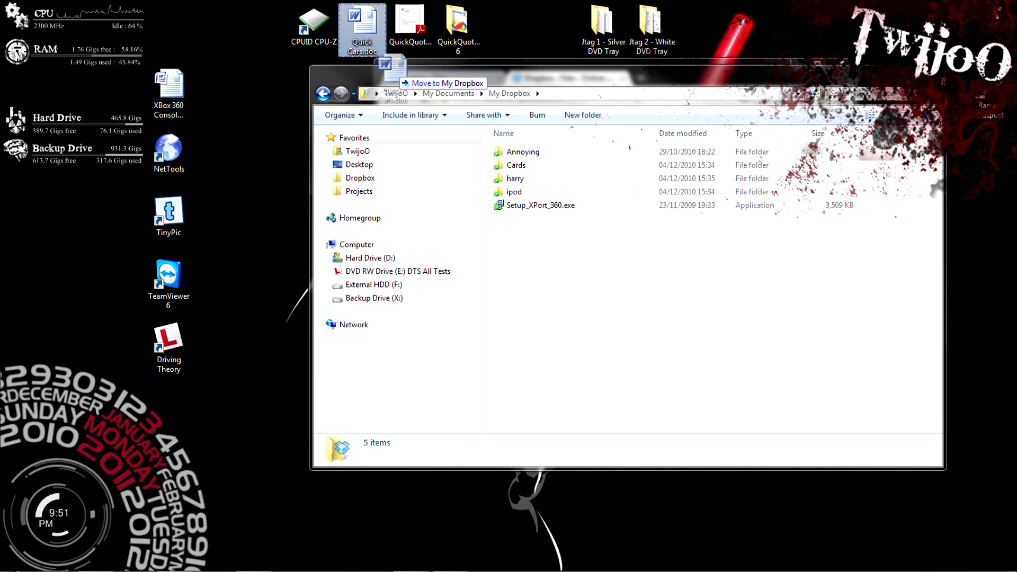
- Copy Quick Cars.doc from the desktop
right_click(369, 32)
click(402, 205)
right_click(357, 244)
key(Escape)
- Paste Quick Cars.doc into My Dropbox and bring up the Dropbox tray menu
right_click(682, 271)
click(714, 359)
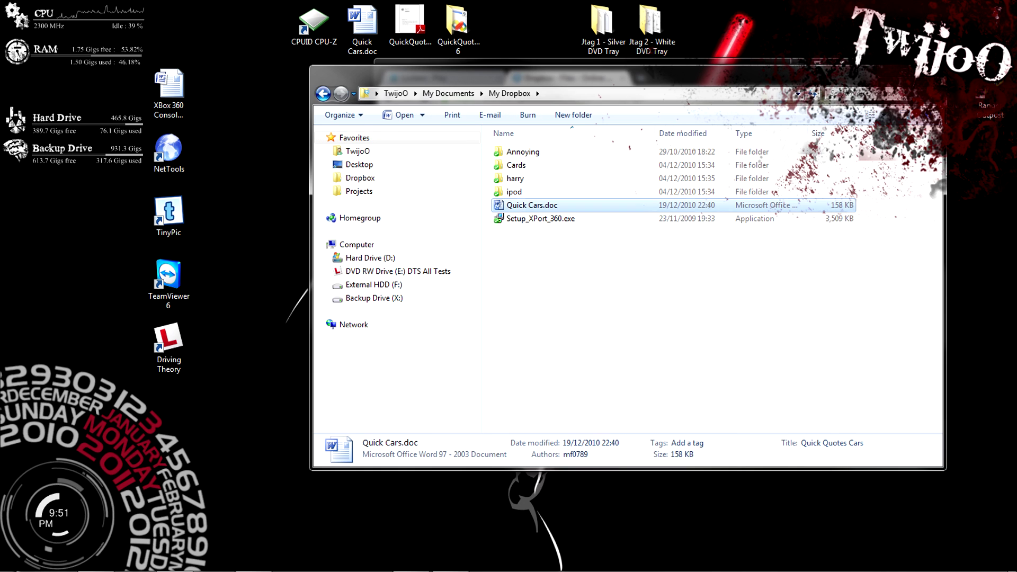
click(676, 318)
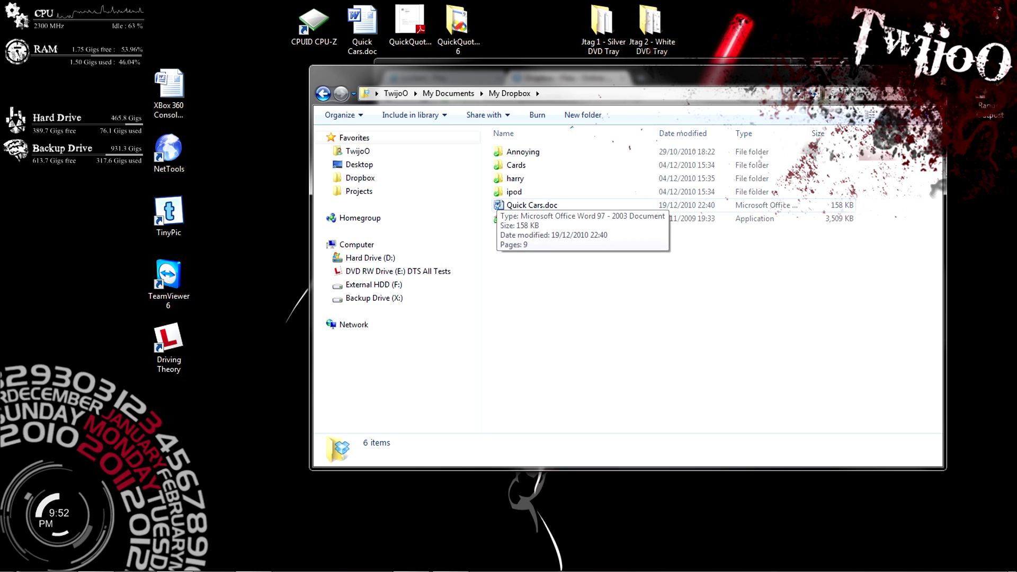
click(900, 559)
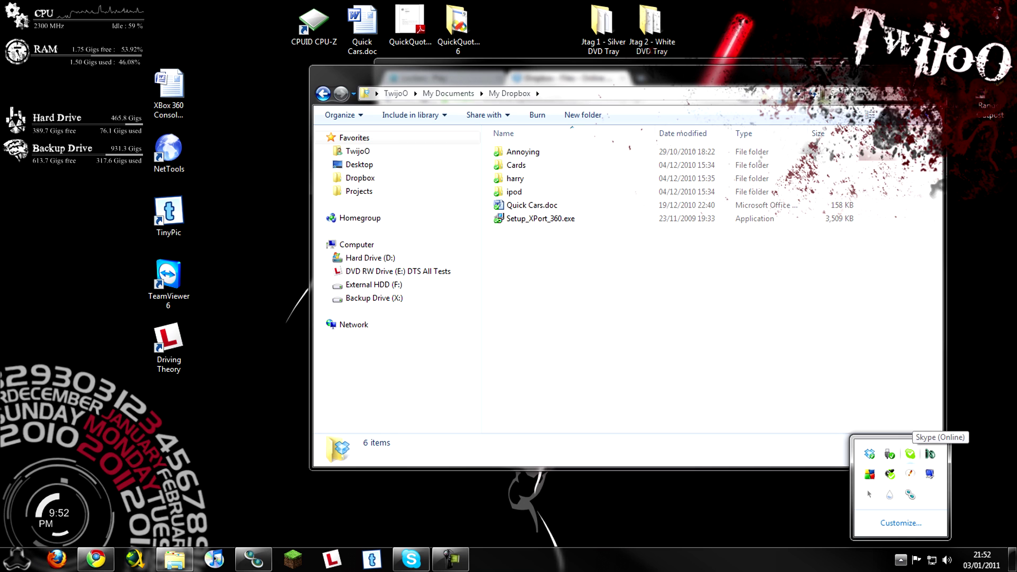
right_click(871, 454)
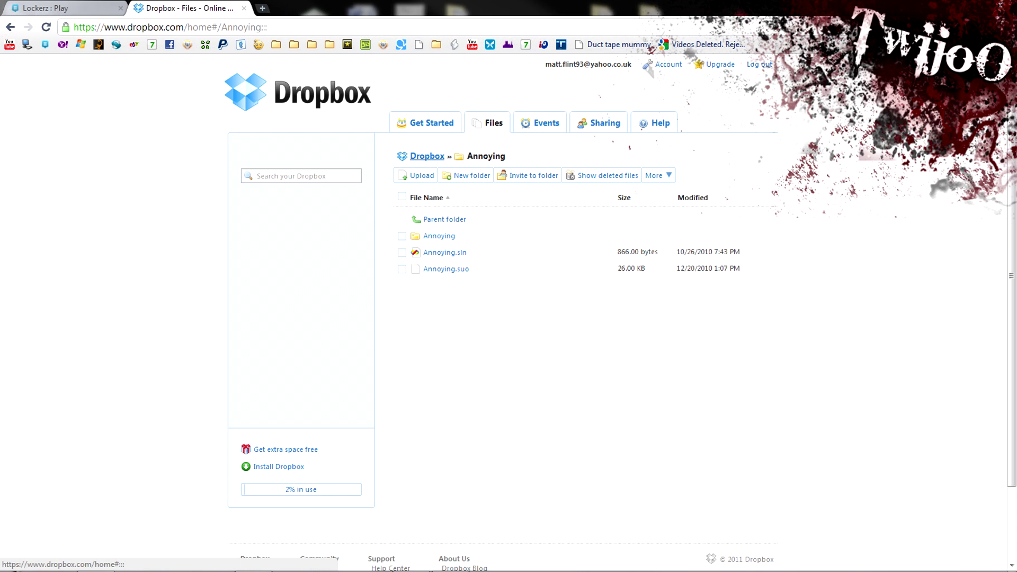
- Go back to the top-level Dropbox file list and check the new Quick Cars.doc entry
click(445, 220)
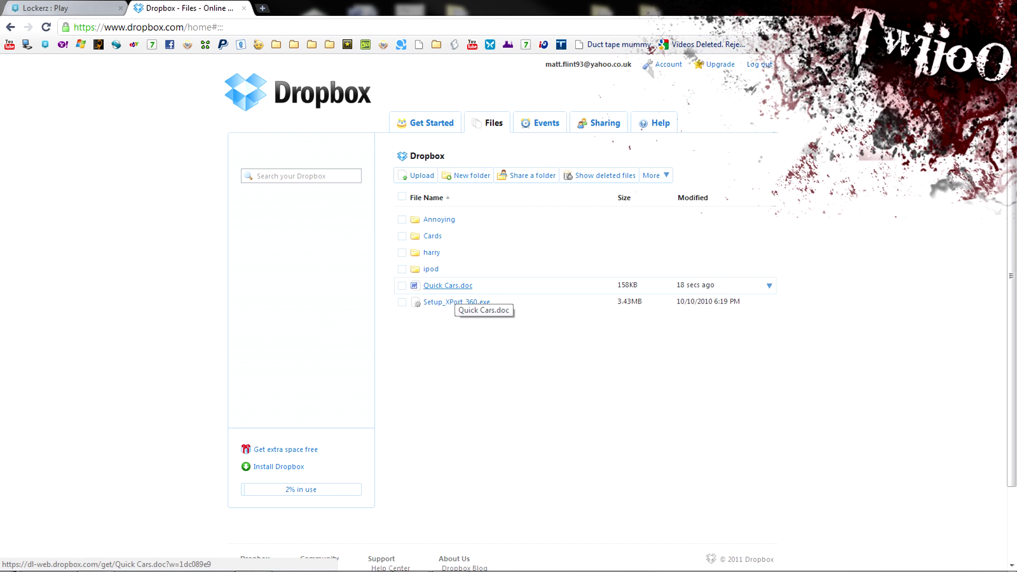
click(770, 284)
click(770, 285)
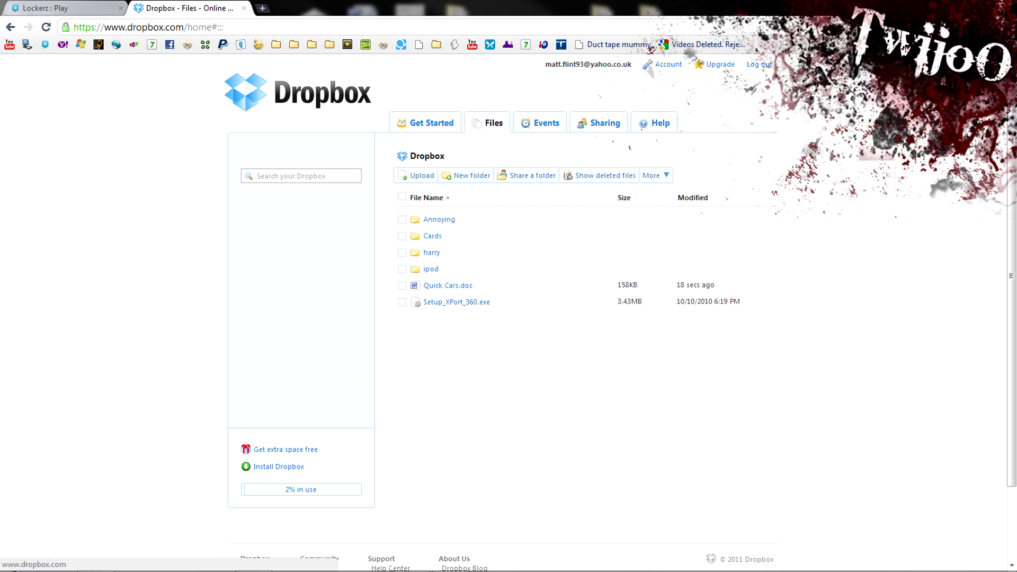
drag(556, 8, 524, 190)
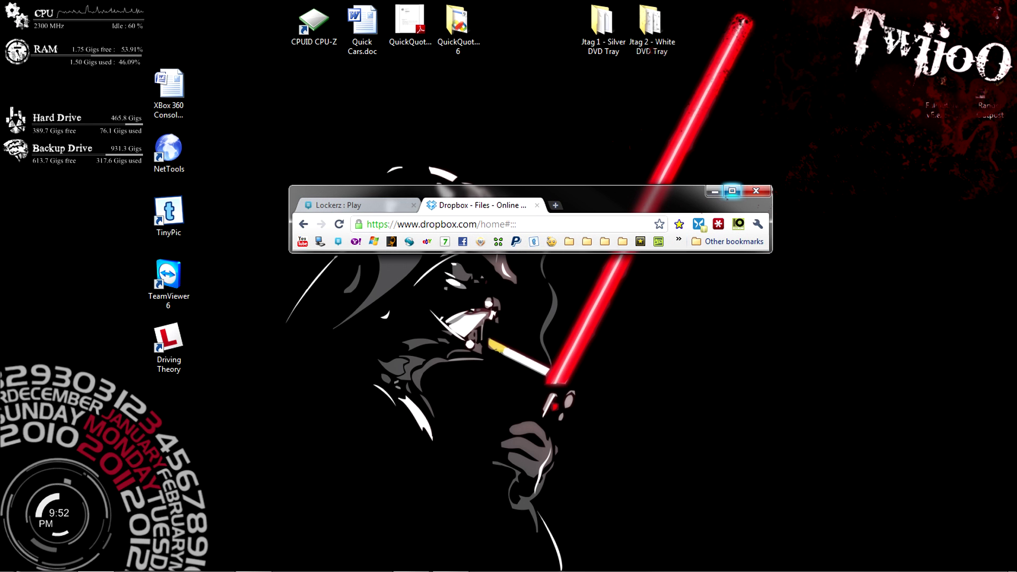
- Narrow and restore the browser, visiting the Lockerz tab before returning to Dropbox files
drag(771, 223, 612, 222)
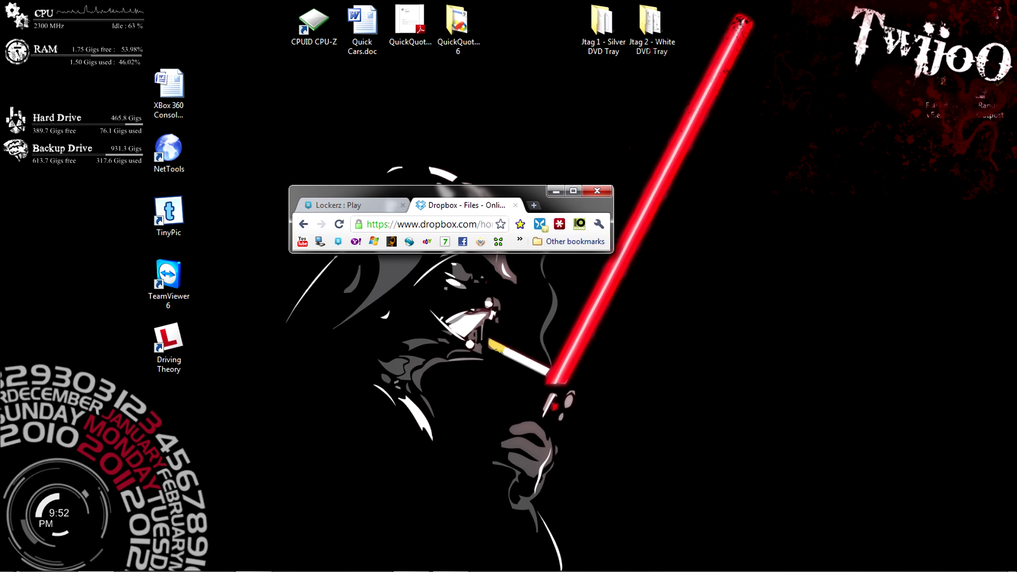
drag(477, 191, 557, 0)
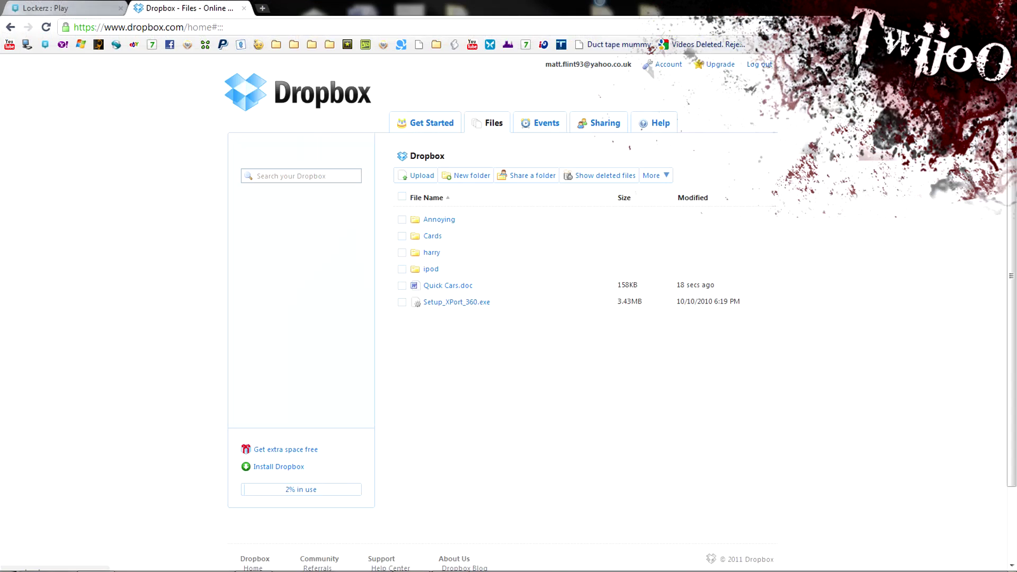
click(48, 8)
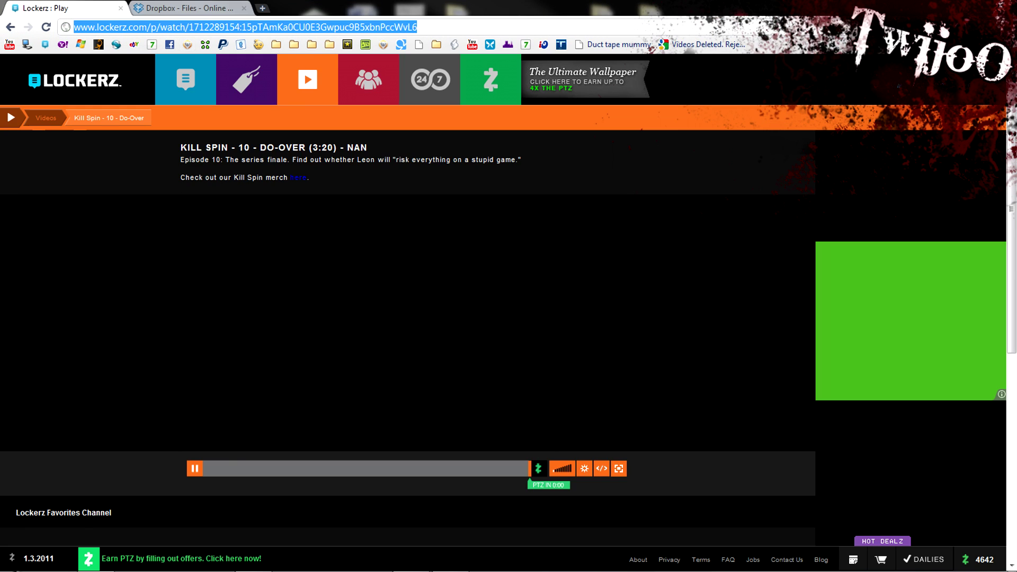
drag(255, 8, 294, 111)
click(306, 122)
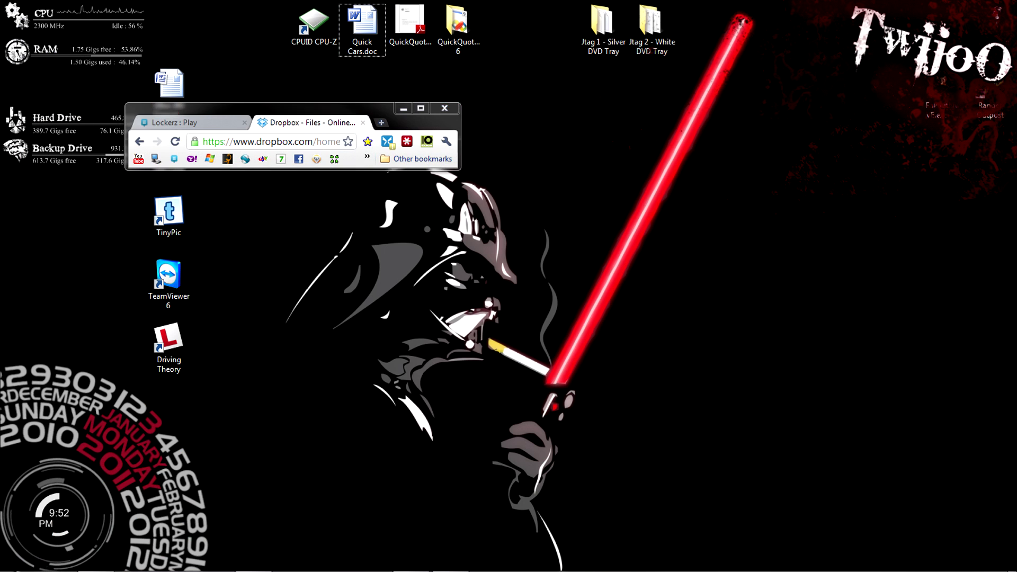
- Reposition the browser window and drag it to the desktop's upper right
drag(214, 112, 430, 152)
key(super)
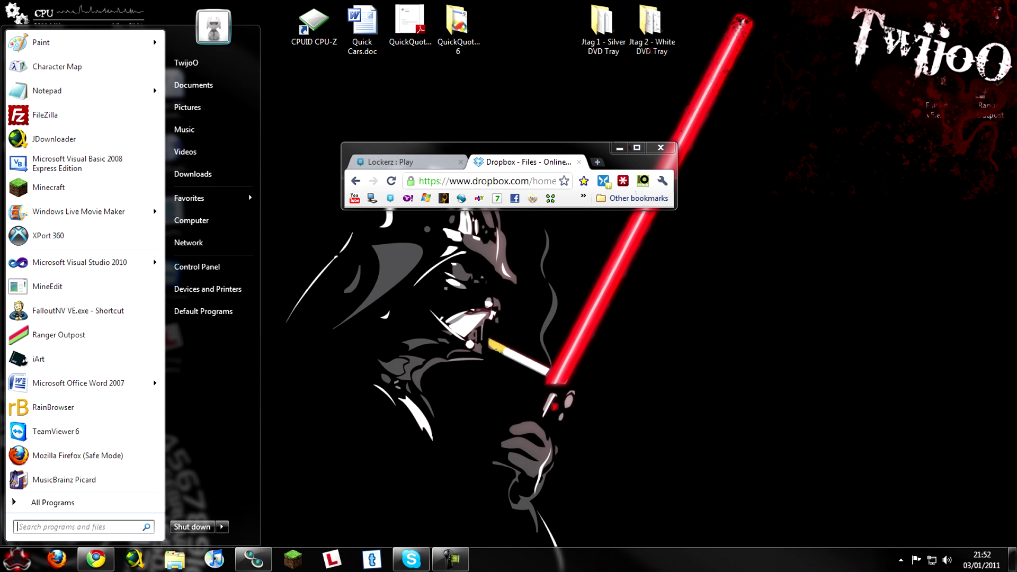
key(Escape)
double_click(549, 149)
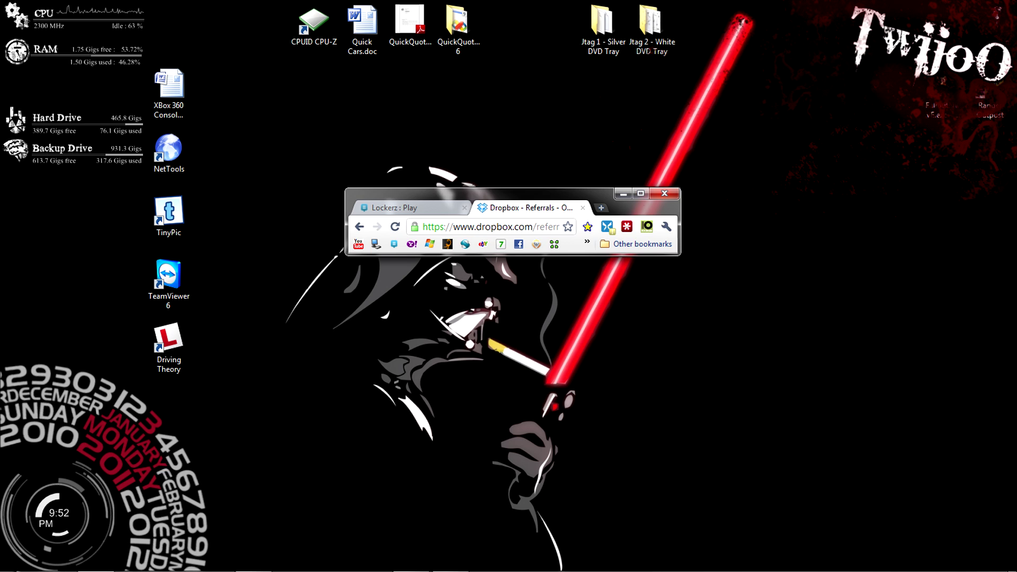
mouse_move(613, 197)
mouse_down()
mouse_move(900, 149)
mouse_move(946, 166)
mouse_move(946, 144)
mouse_up()
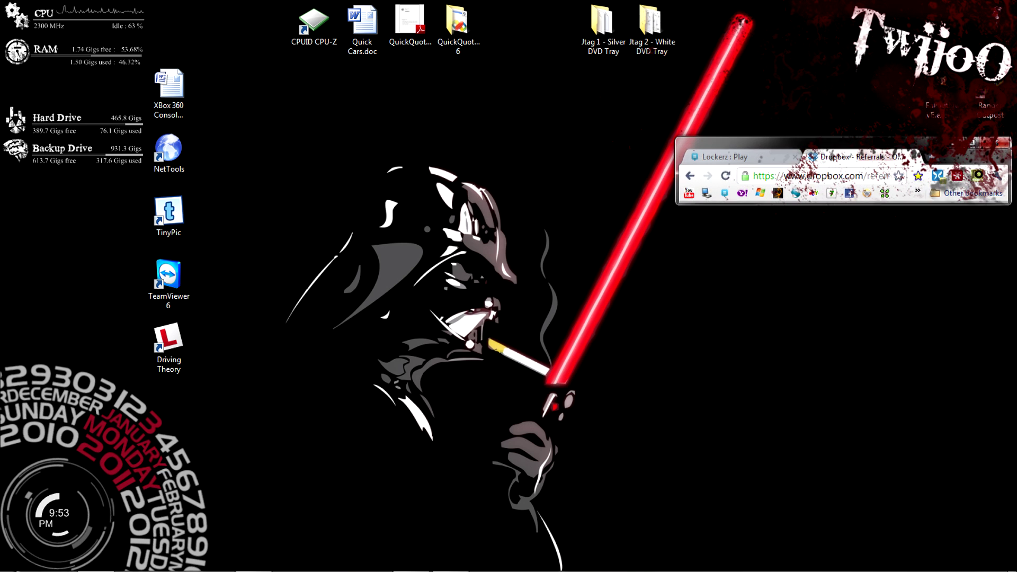